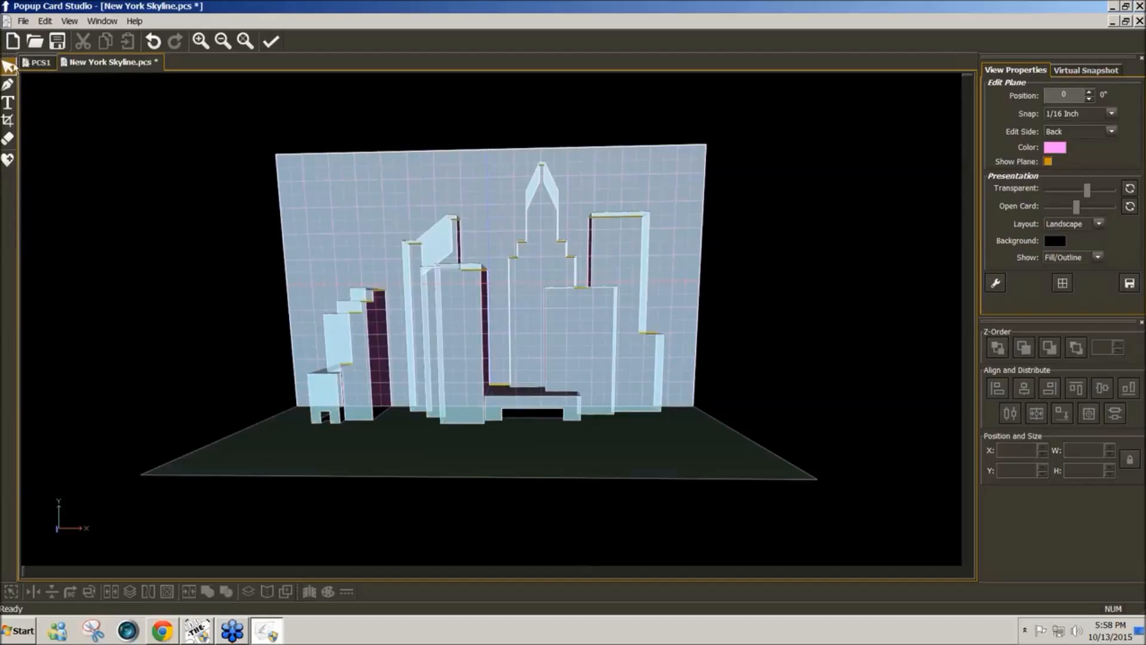
Step: Open the New York Skyline.pcs project from the -New York Skyline folder
{"action": "left_click", "coordinate": [41, 63]}
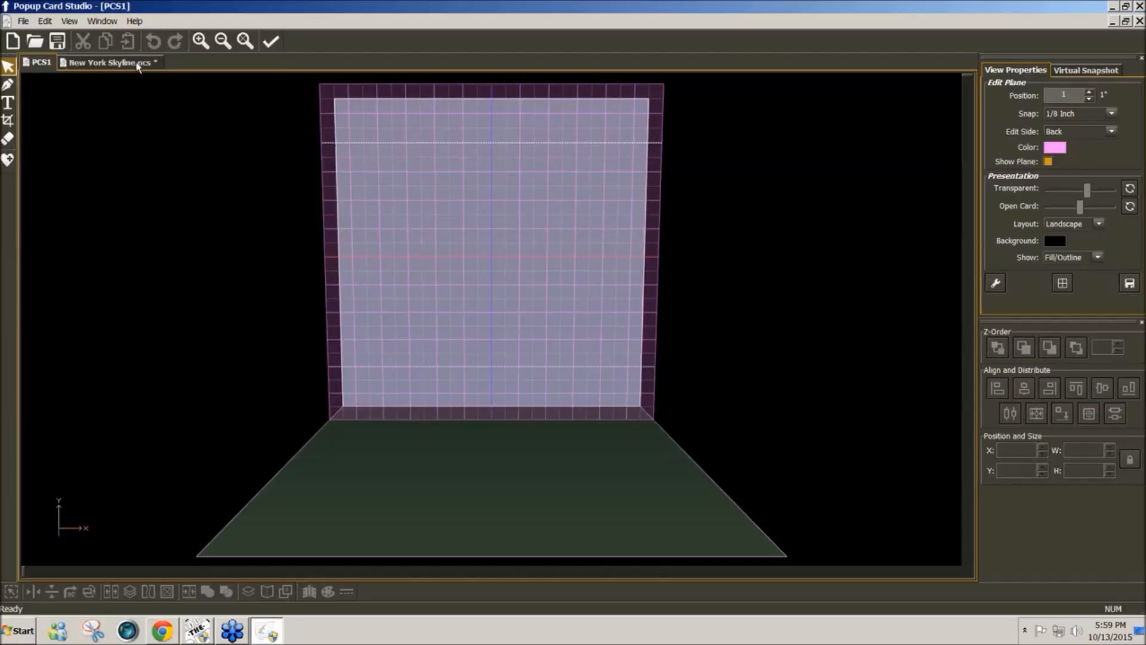
{"action": "left_click", "coordinate": [23, 21]}
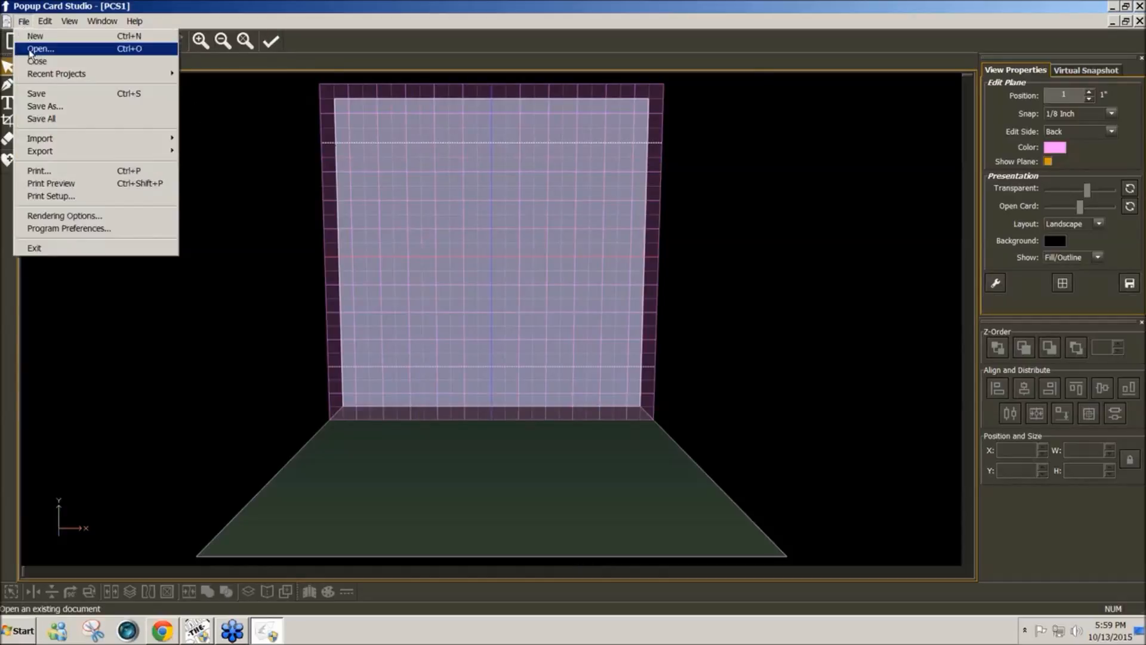
{"action": "left_click", "coordinate": [30, 51]}
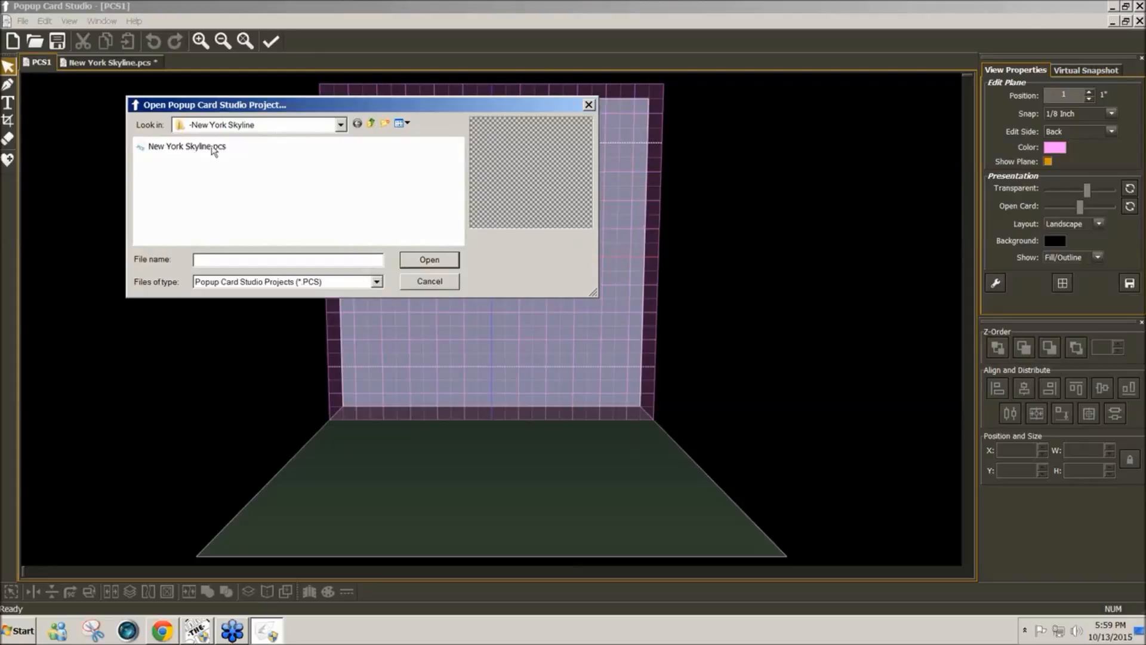
{"action": "left_click", "coordinate": [213, 148]}
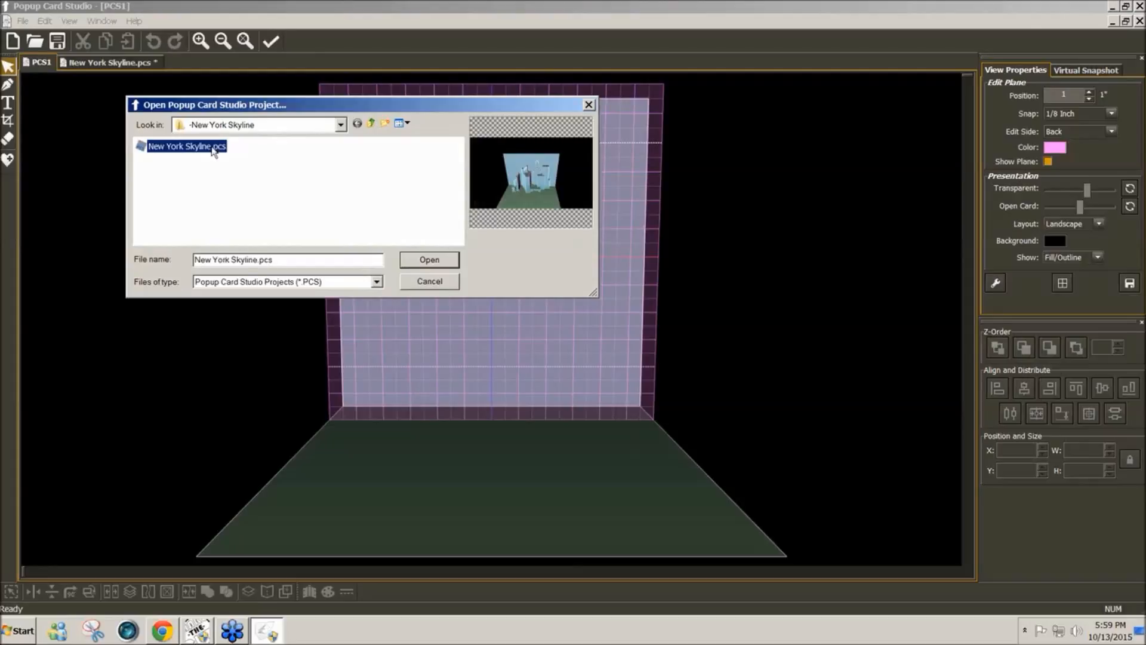
{"action": "left_click", "coordinate": [445, 263]}
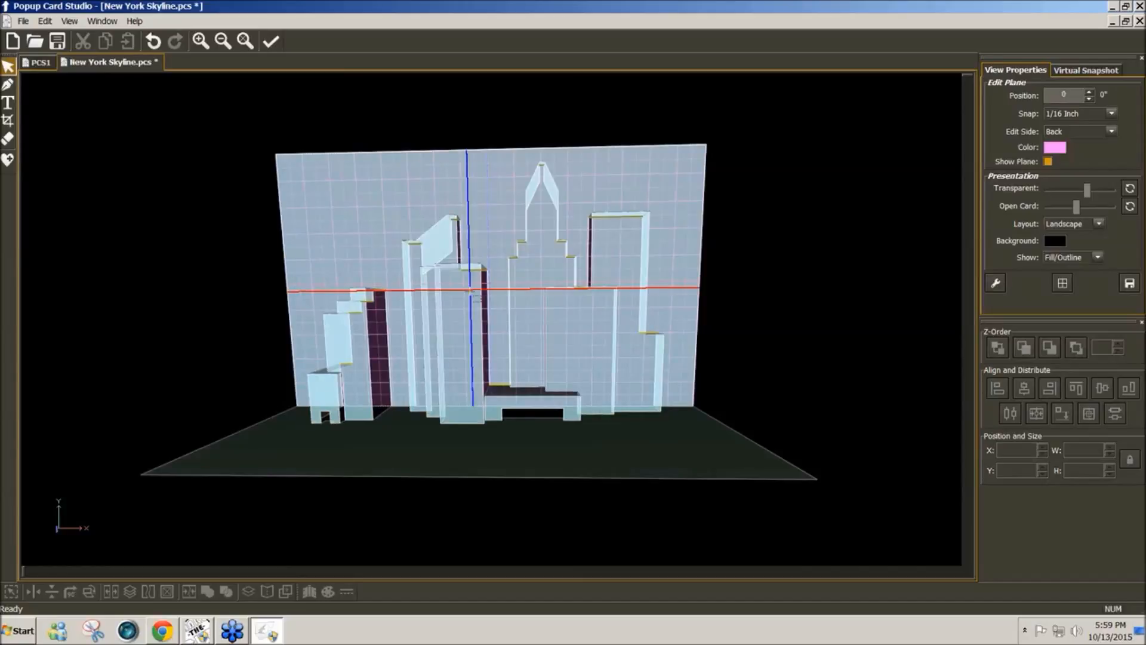
{"action": "left_click", "coordinate": [47, 22]}
{"action": "left_click", "coordinate": [73, 127]}
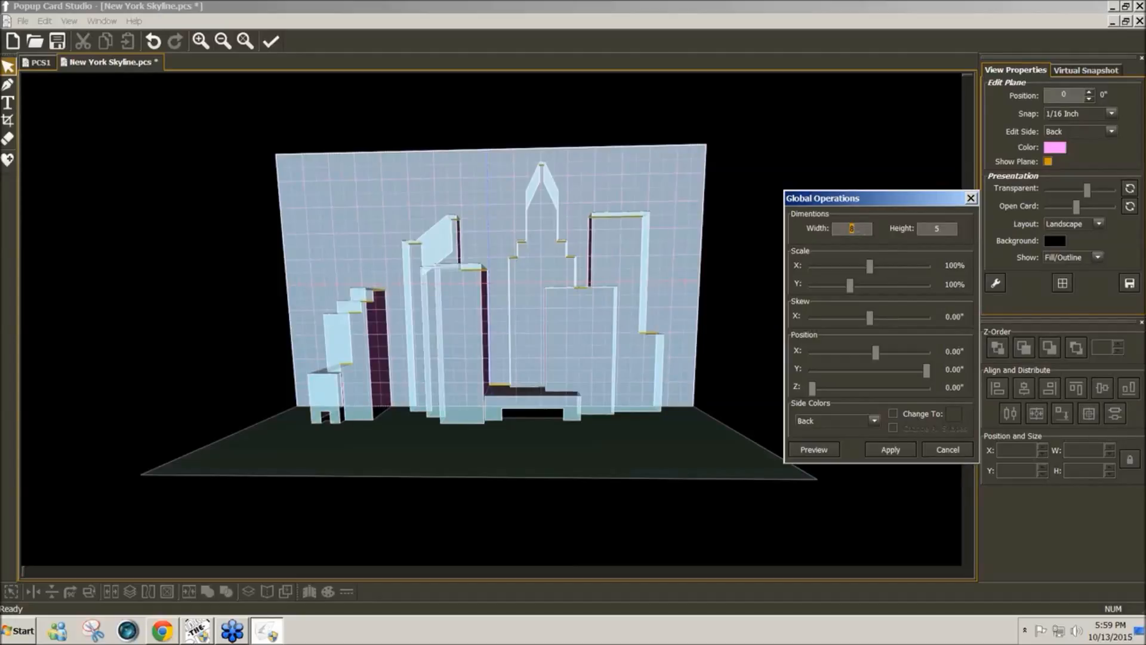
{"action": "double_click", "coordinate": [843, 227]}
{"action": "type", "text": "4"}
{"action": "left_click", "coordinate": [949, 450]}
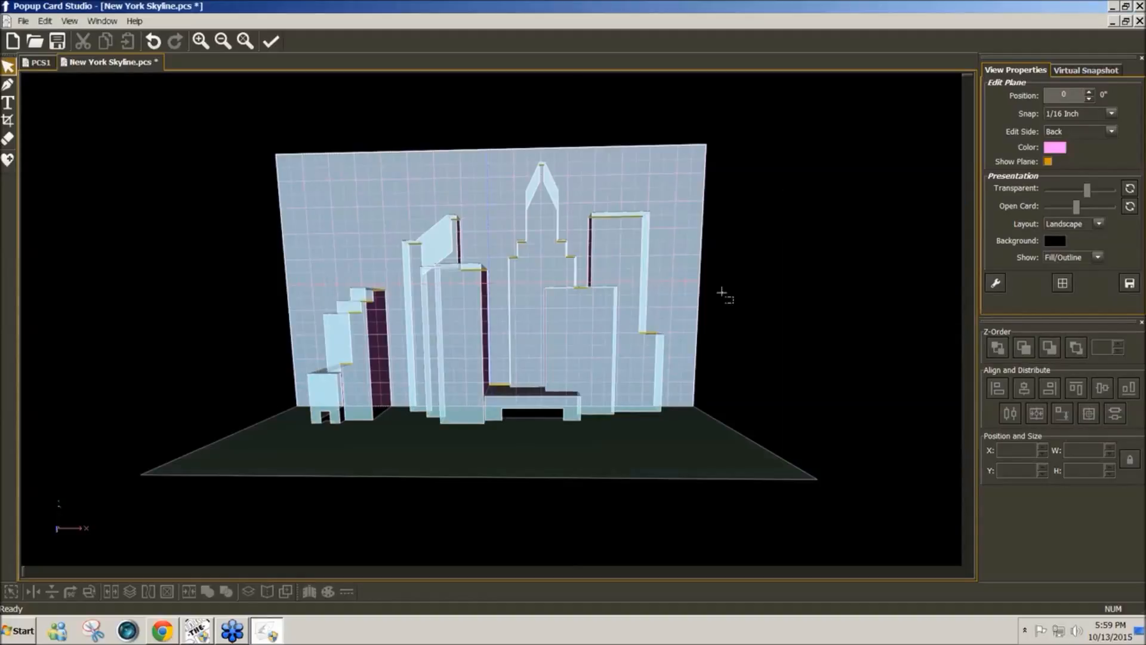
Step: Set the card width to 4 in Global Operations and preview the narrower card
{"action": "left_click", "coordinate": [47, 22]}
{"action": "left_click", "coordinate": [66, 127]}
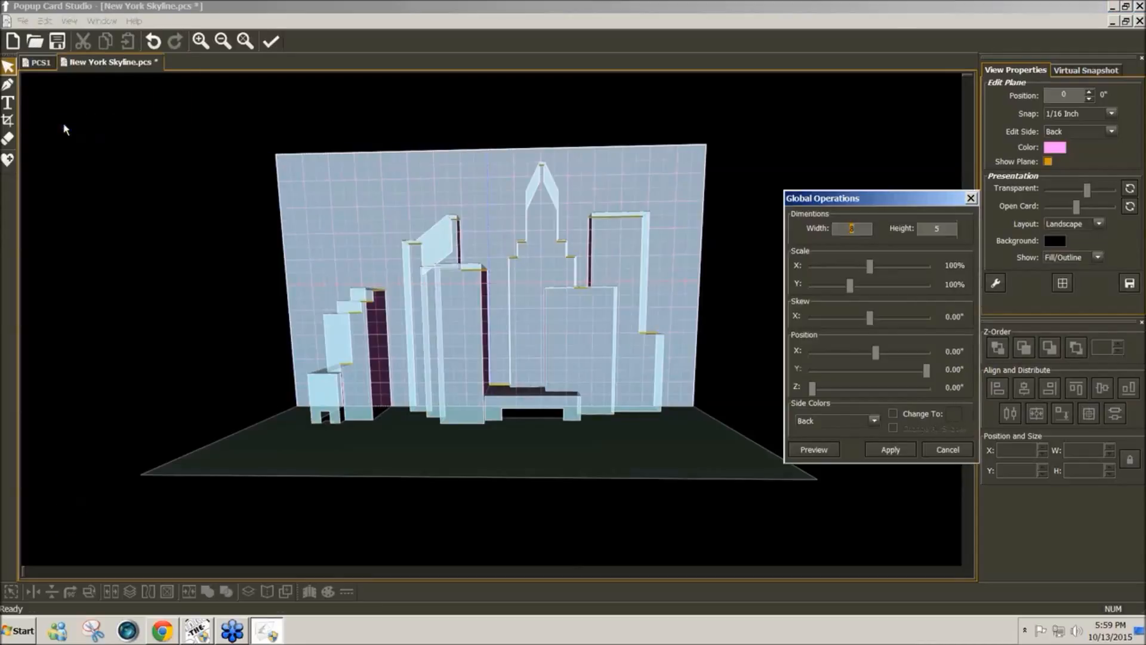
{"action": "double_click", "coordinate": [860, 228]}
{"action": "left_click", "coordinate": [822, 455]}
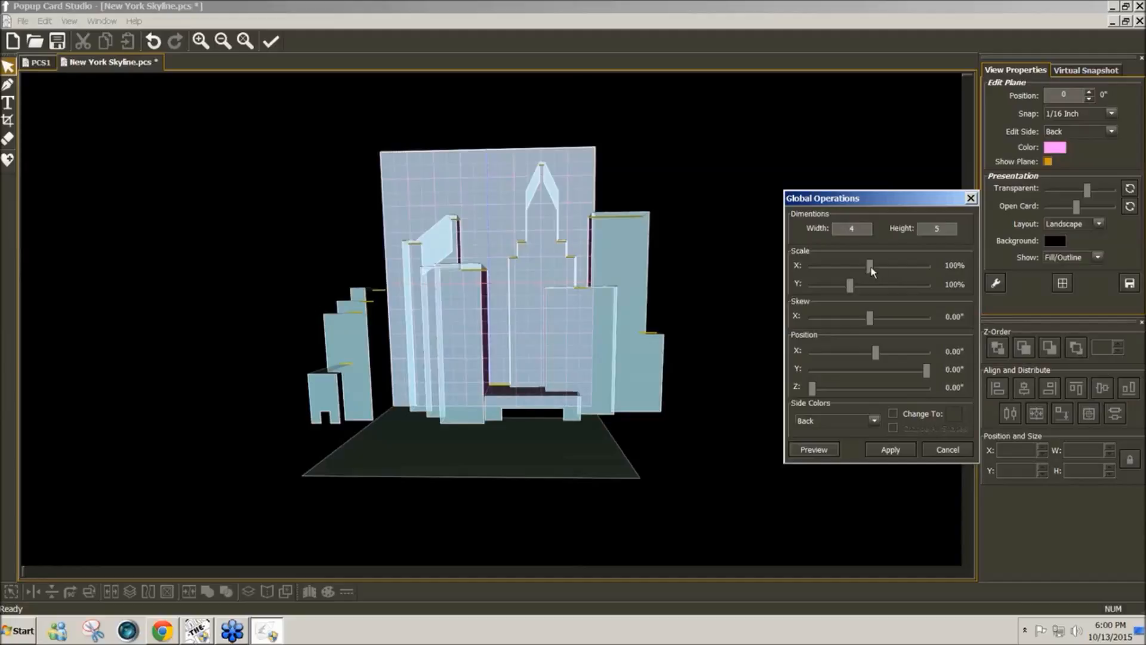
Step: Scale the skyline buildings horizontally to 51% so they fit the narrower card, and preview the result
{"action": "left_click_drag", "start_coordinate": [870, 267], "coordinate": [842, 269]}
{"action": "left_click_drag", "start_coordinate": [841, 271], "coordinate": [861, 269]}
{"action": "left_click", "coordinate": [816, 450]}
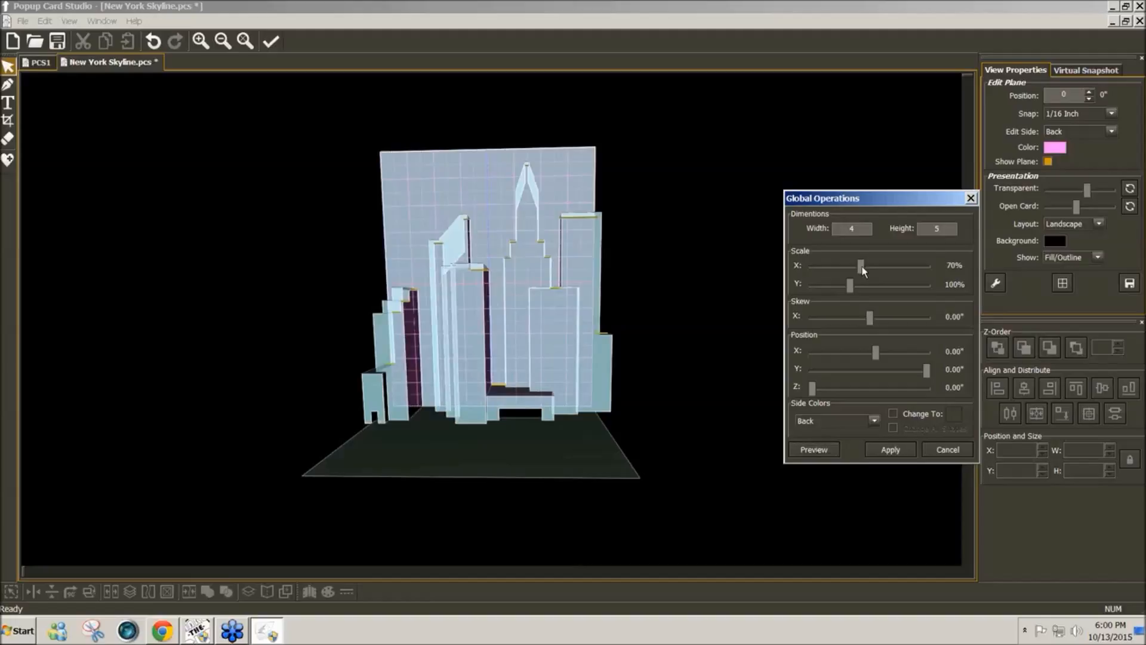
{"action": "left_click_drag", "start_coordinate": [850, 273], "coordinate": [858, 271]}
{"action": "left_click", "coordinate": [811, 452]}
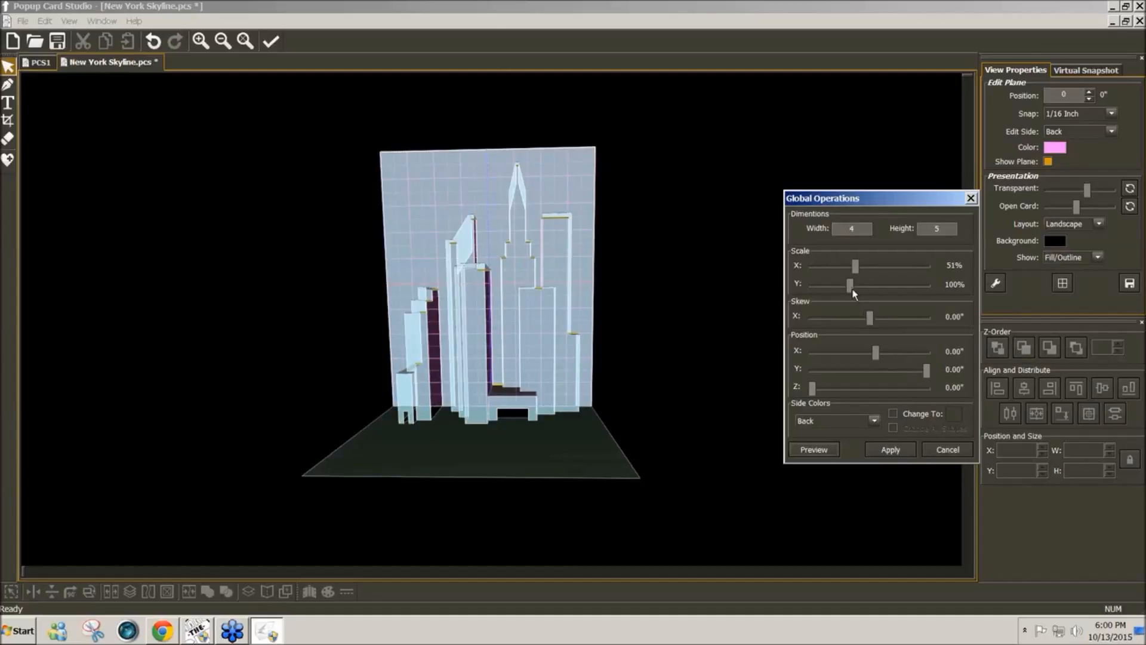
Step: Apply a 90% vertical scale to the skyline buildings and test the card by folding it flat and reopening it
{"action": "left_click_drag", "start_coordinate": [851, 289], "coordinate": [843, 290]}
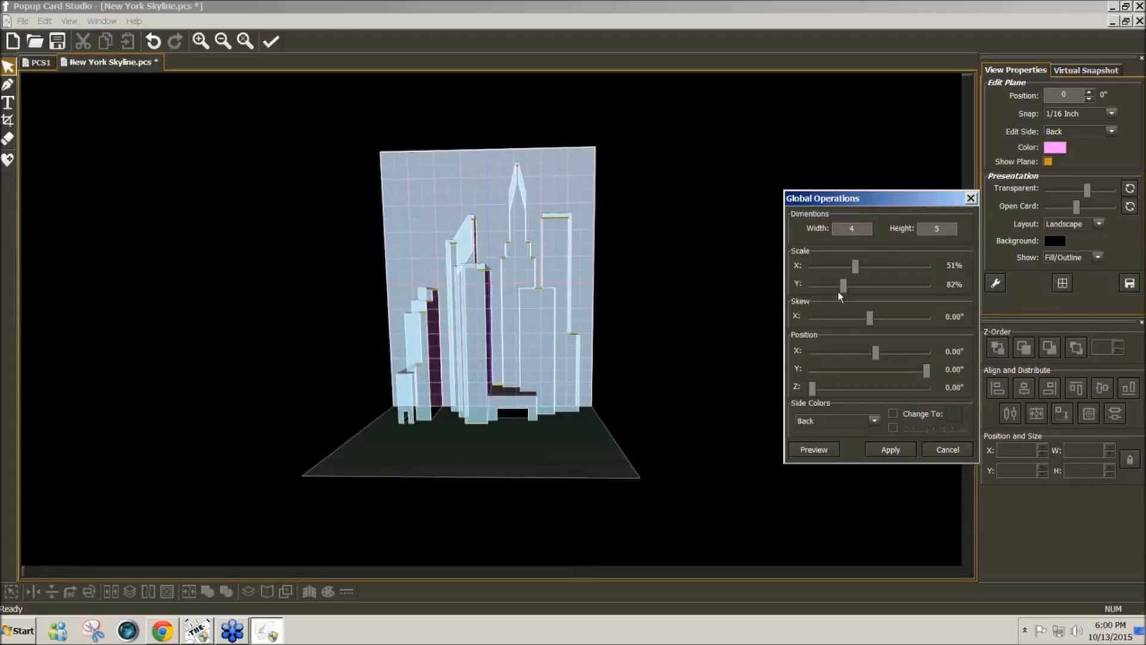
{"action": "left_click", "coordinate": [815, 450]}
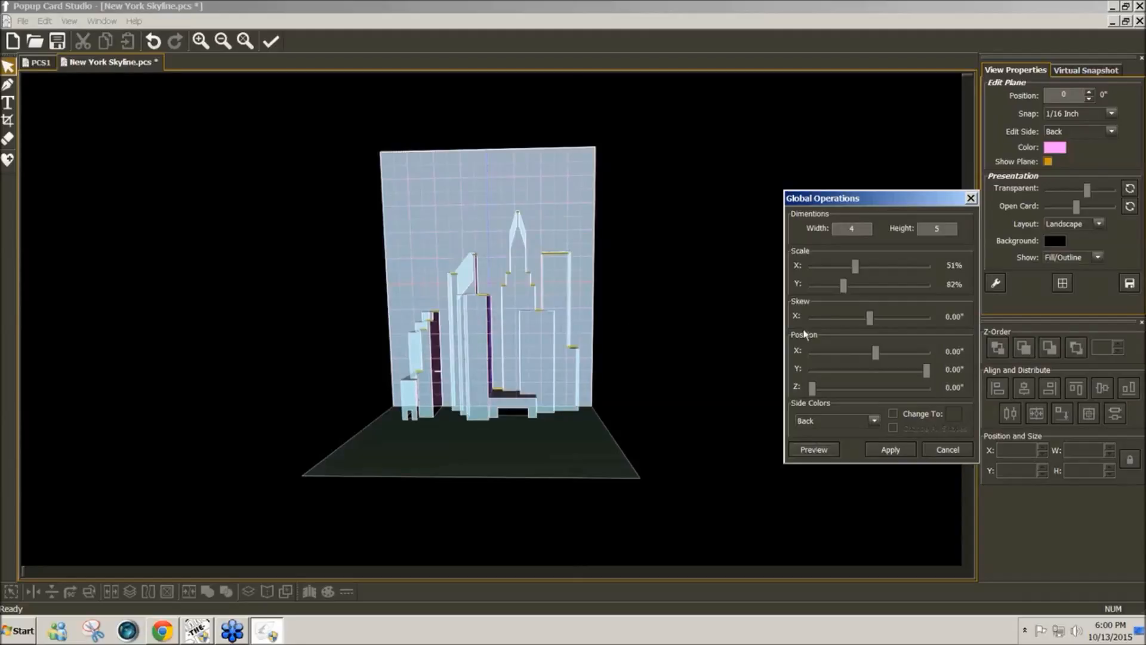
{"action": "left_click_drag", "start_coordinate": [844, 291], "coordinate": [848, 294]}
{"action": "left_click", "coordinate": [821, 453]}
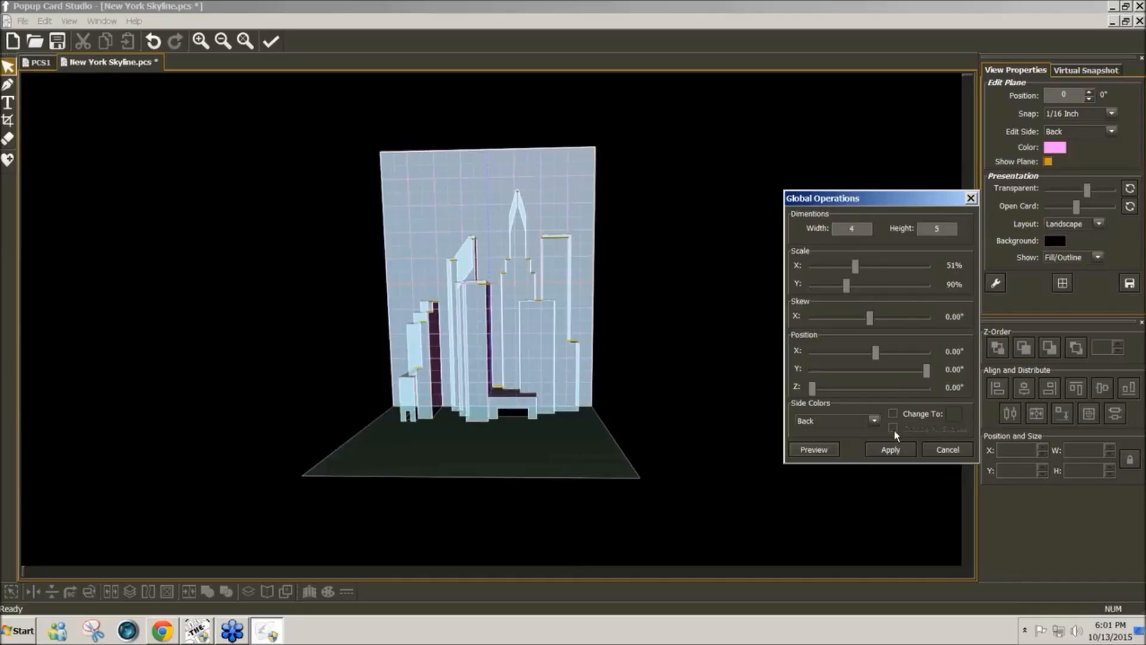
{"action": "left_click", "coordinate": [885, 451]}
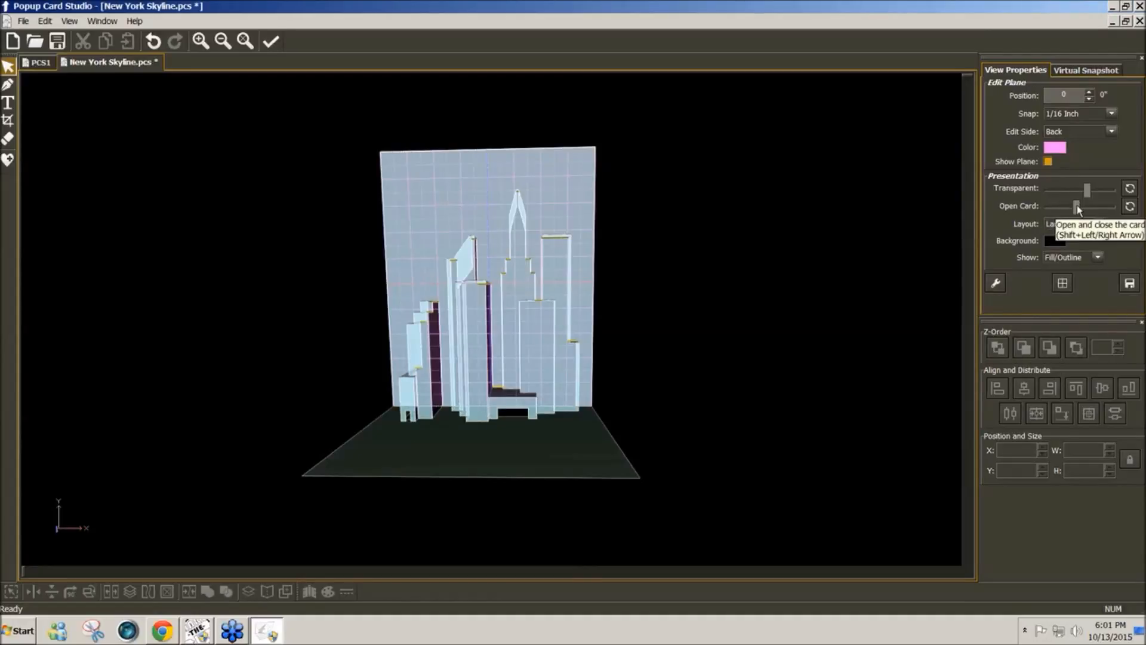
{"action": "left_click_drag", "start_coordinate": [1078, 208], "coordinate": [1047, 208]}
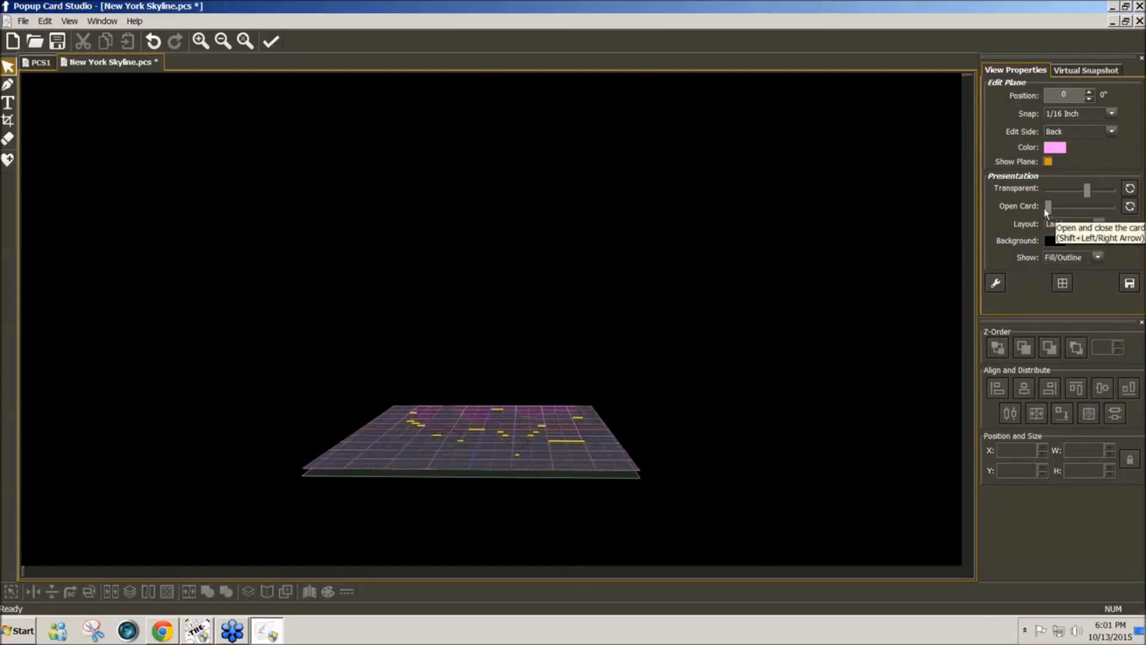
{"action": "left_click_drag", "start_coordinate": [1050, 207], "coordinate": [1079, 208]}
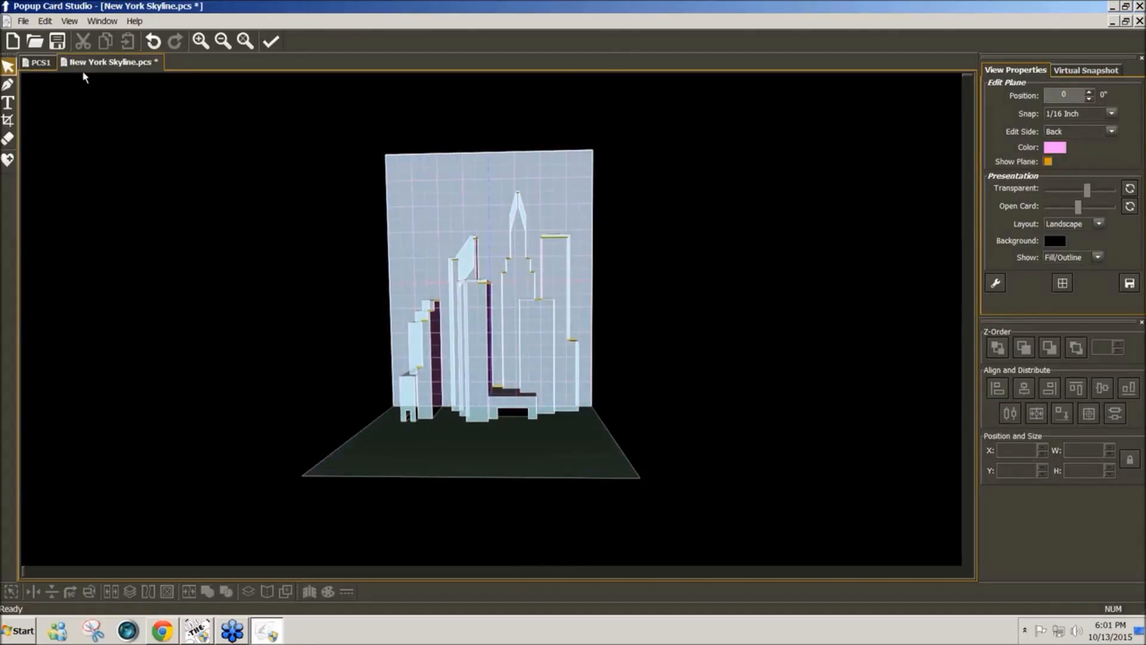
Step: Set the card dimensions to 5.5 wide by 4.25 high in Global Operations and preview them
{"action": "left_click", "coordinate": [45, 24]}
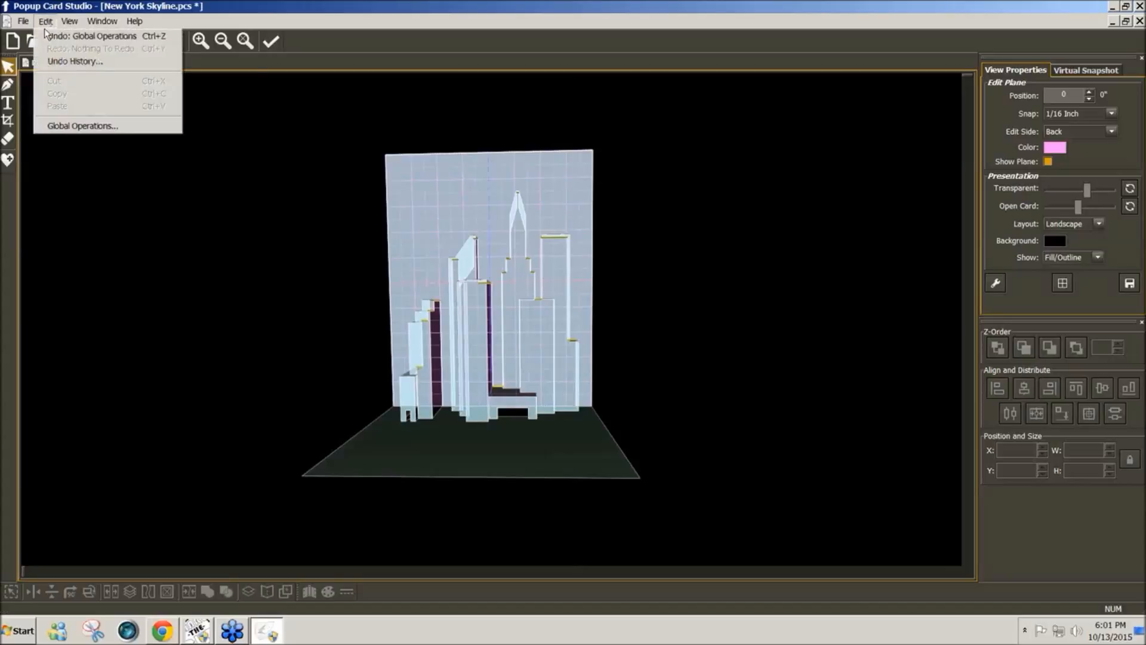
{"action": "left_click", "coordinate": [70, 126]}
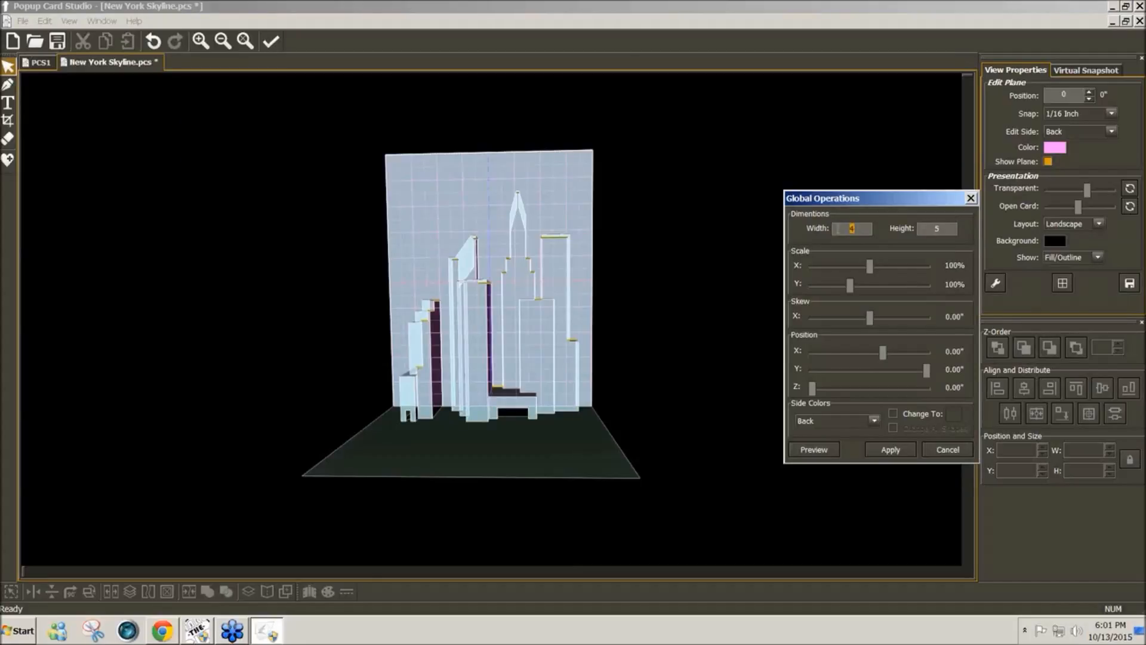
{"action": "type", "text": "5."}
{"action": "type", "text": "5"}
{"action": "type", "text": "4.25"}
{"action": "left_click", "coordinate": [822, 450]}
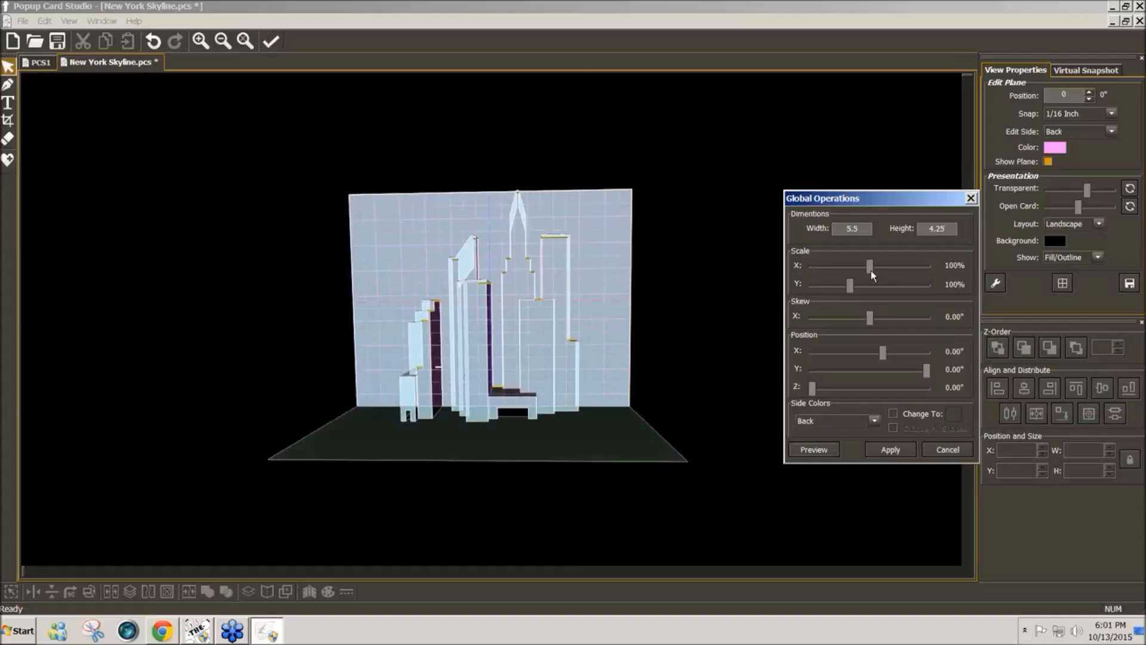
Step: Scale the skyline buildings to 145% horizontally and 95% vertically, previewing the fit, and apply the changes
{"action": "left_click_drag", "start_coordinate": [883, 274], "coordinate": [889, 275]}
{"action": "left_click_drag", "start_coordinate": [852, 291], "coordinate": [849, 290]}
{"action": "left_click", "coordinate": [813, 452]}
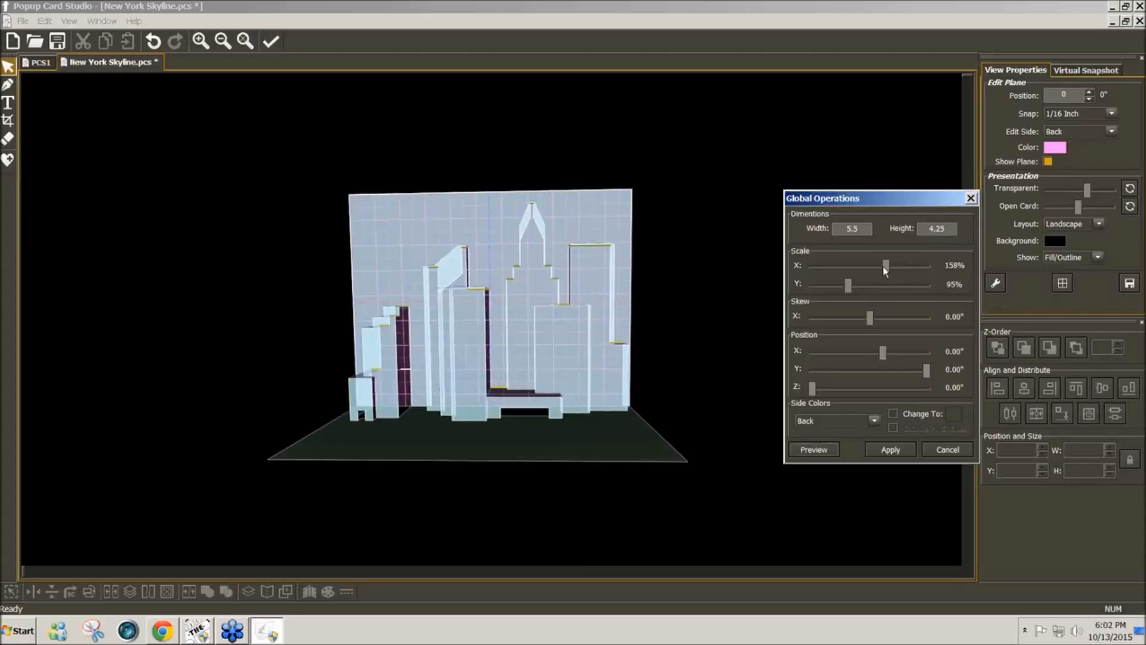
{"action": "left_click_drag", "start_coordinate": [882, 269], "coordinate": [881, 270]}
{"action": "left_click", "coordinate": [810, 451]}
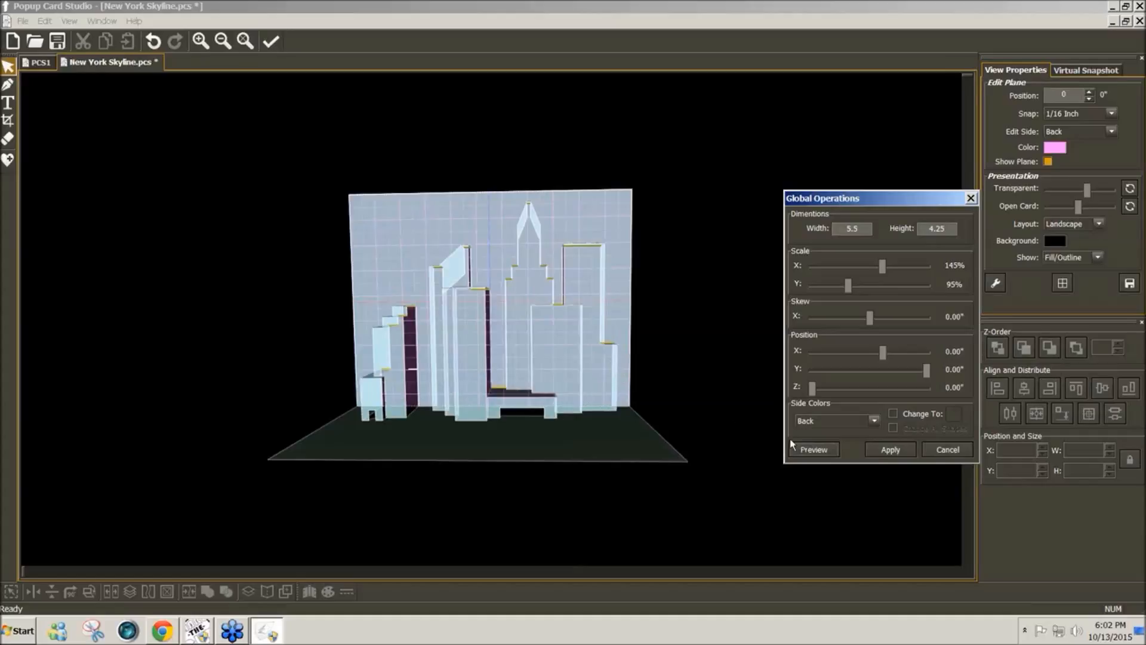
{"action": "left_click", "coordinate": [891, 449]}
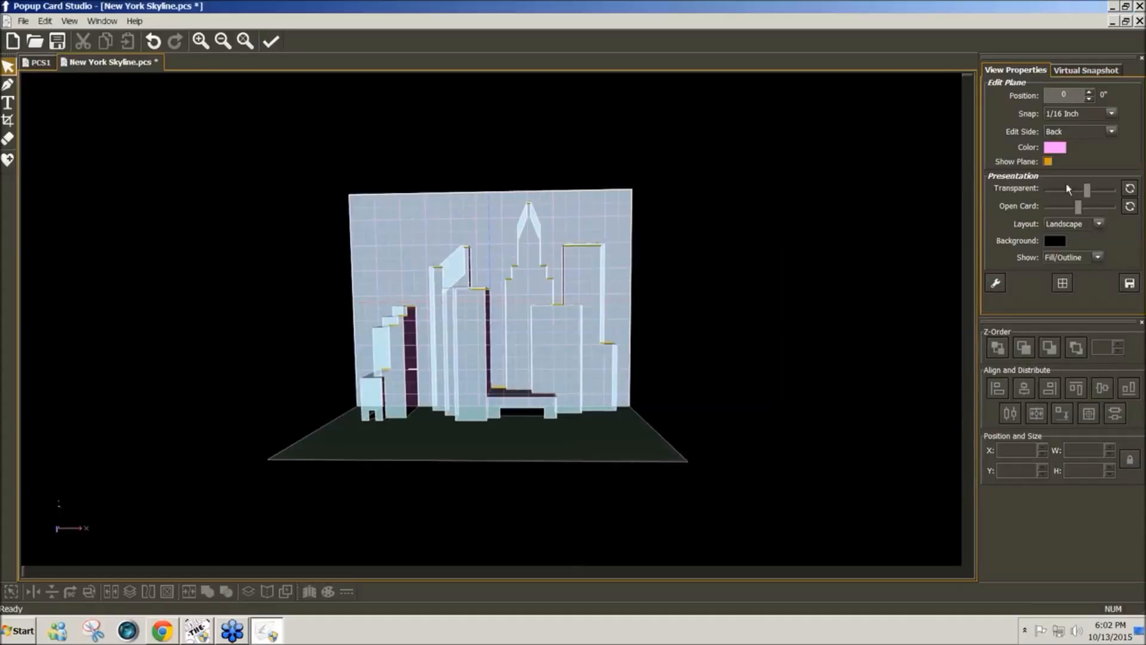
Step: Fold the resized card flat, reopen it and examine the skyline from a slightly higher angle
{"action": "left_click_drag", "start_coordinate": [1079, 207], "coordinate": [1039, 221]}
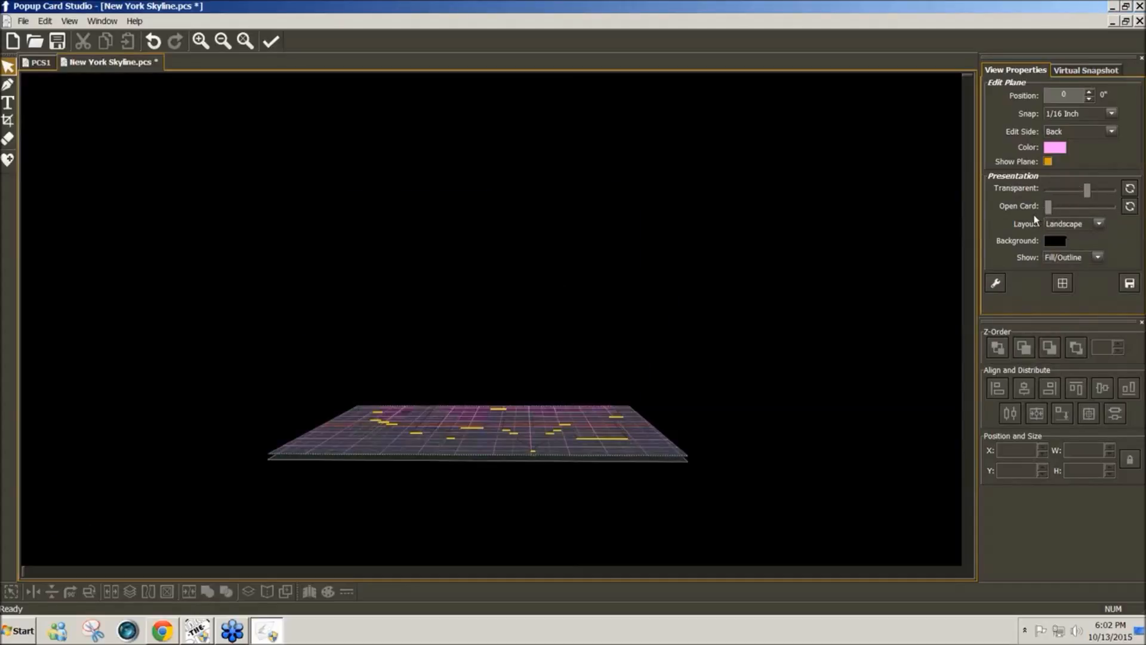
{"action": "left_click_drag", "start_coordinate": [1049, 220], "coordinate": [1081, 221]}
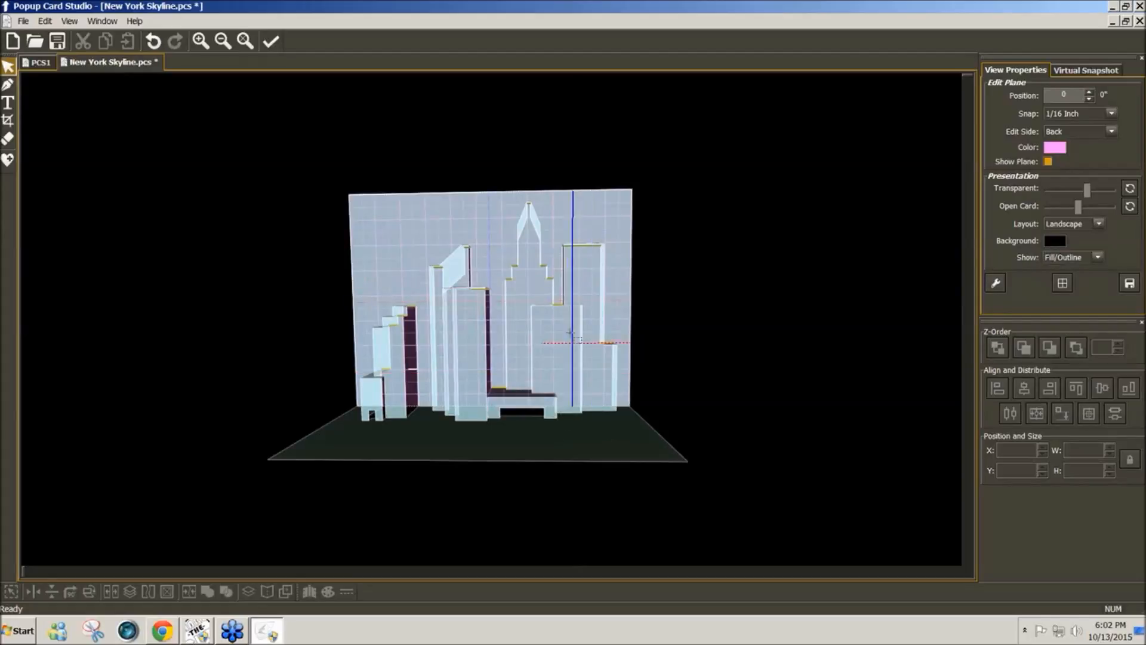
{"action": "mouse_move", "coordinate": [570, 338]}
{"action": "right_mouse_down"}
{"action": "mouse_move", "coordinate": [749, 338]}
{"action": "mouse_move", "coordinate": [966, 317]}
{"action": "mouse_move", "coordinate": [712, 324]}
{"action": "mouse_move", "coordinate": [574, 356]}
{"action": "right_mouse_up"}
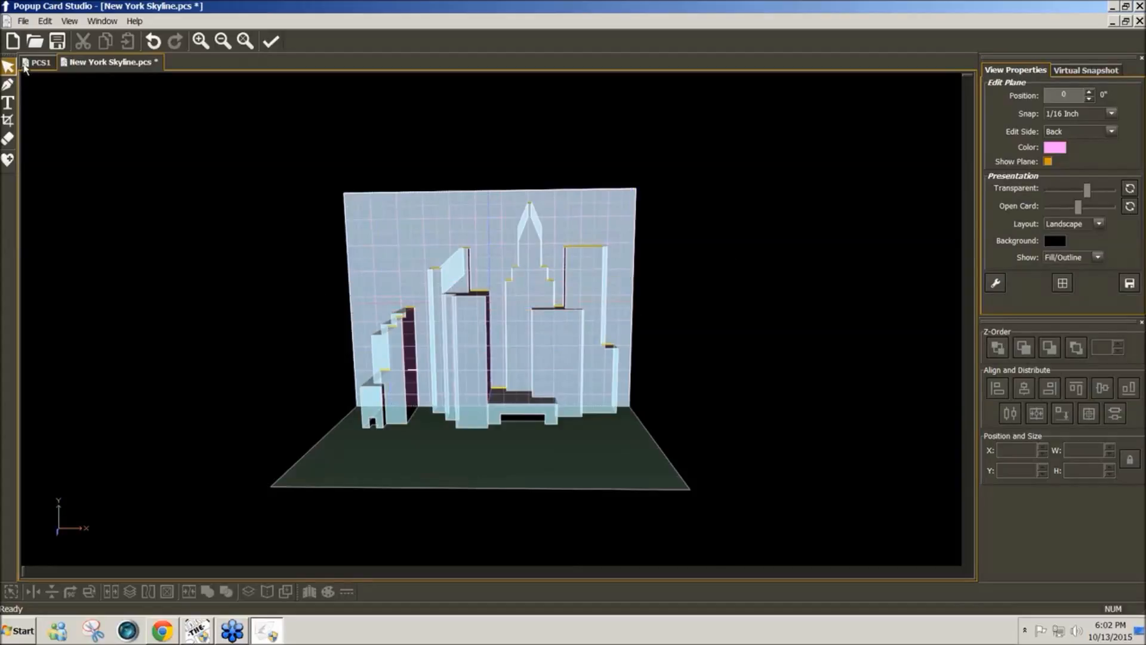
Step: Set the card dimensions to 4.25 wide by 5.5 high in Global Operations and preview them
{"action": "left_click", "coordinate": [45, 21]}
{"action": "left_click", "coordinate": [77, 127]}
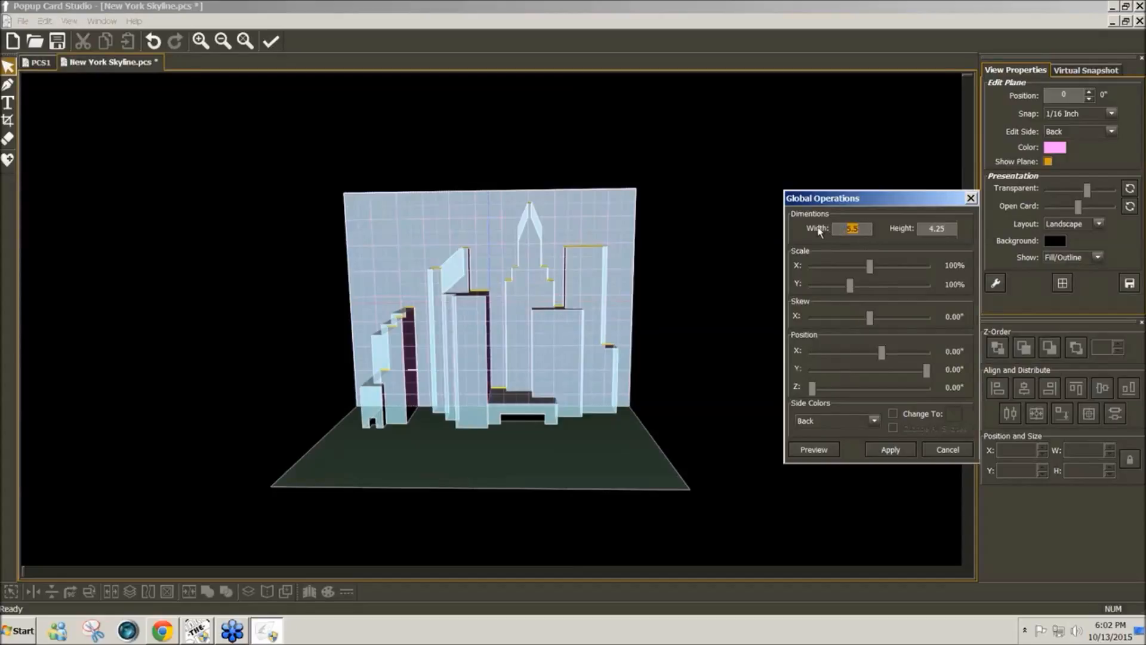
{"action": "type", "text": "4.25"}
{"action": "key", "text": "Tab"}
{"action": "type", "text": "5.5"}
{"action": "left_click", "coordinate": [814, 449]}
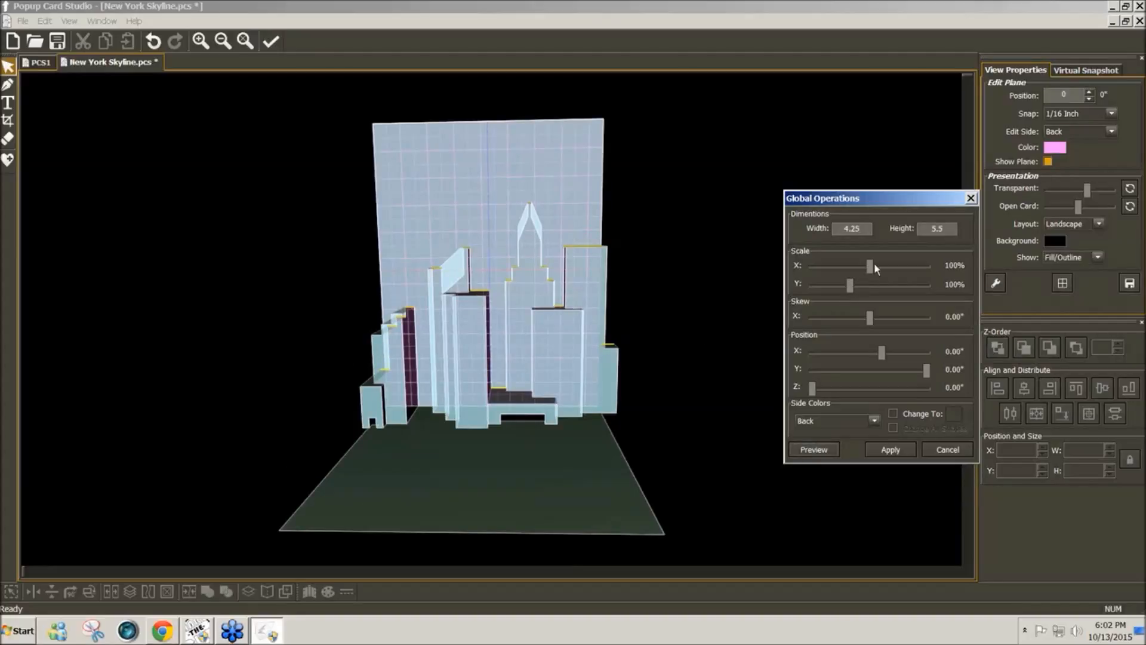
Step: Apply a skyline scale of 78% horizontally and 126% vertically, and check how the resized card opens and looks
{"action": "left_click_drag", "start_coordinate": [871, 266], "coordinate": [865, 267]}
{"action": "left_click", "coordinate": [815, 451]}
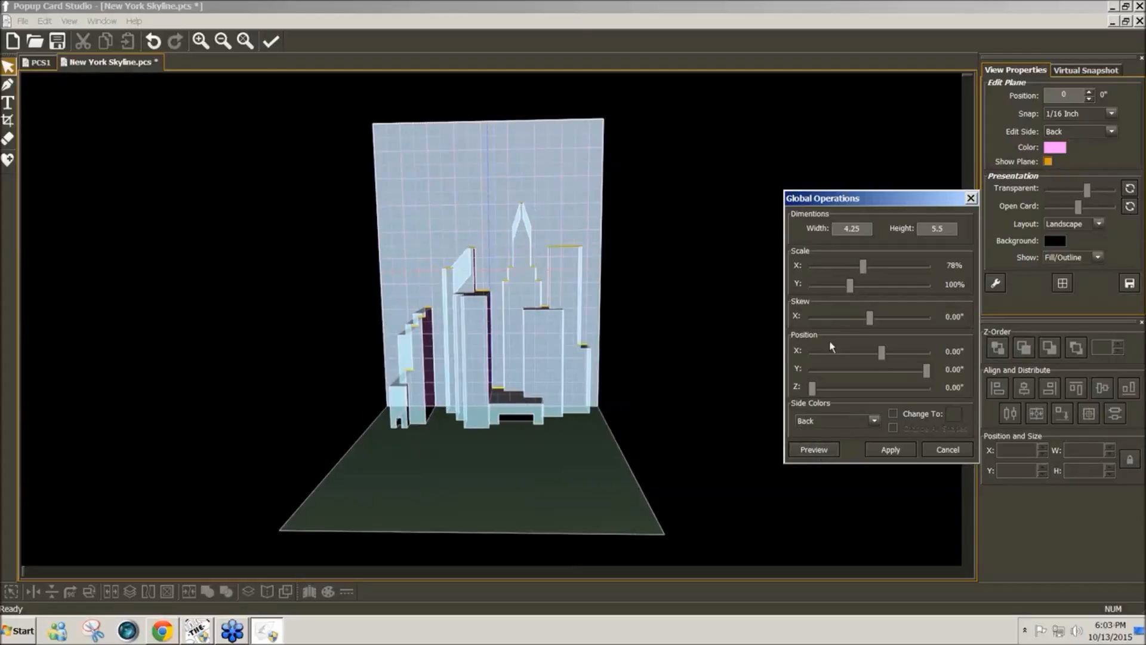
{"action": "left_click_drag", "start_coordinate": [852, 290], "coordinate": [858, 289]}
{"action": "left_click", "coordinate": [813, 451]}
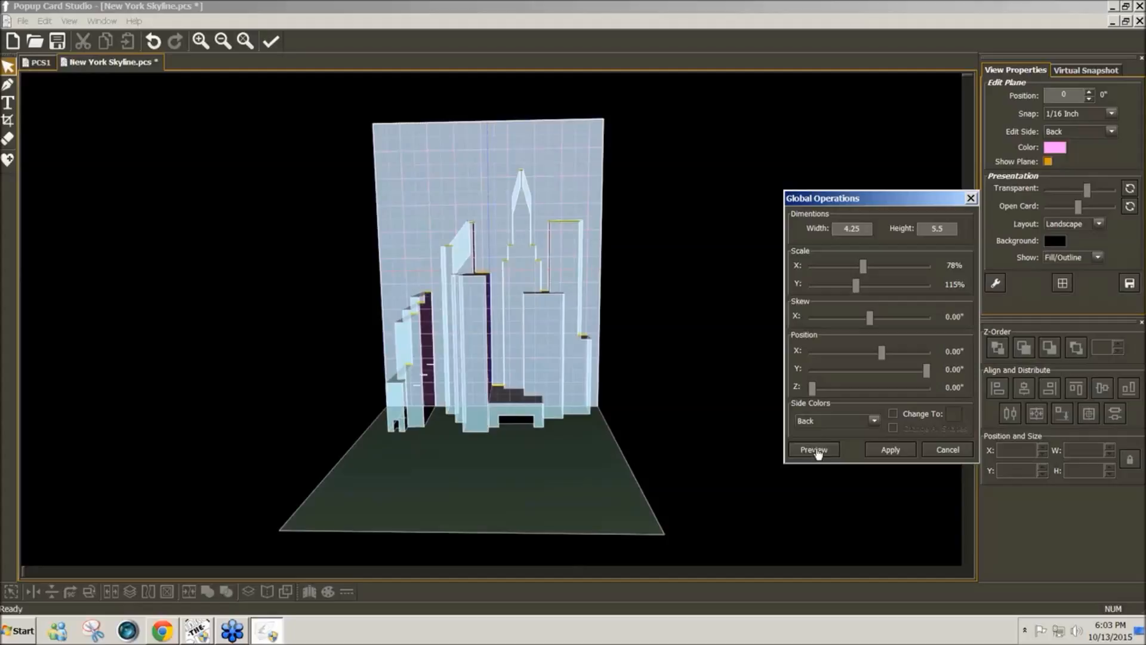
{"action": "left_click_drag", "start_coordinate": [858, 287], "coordinate": [860, 286]}
{"action": "left_click", "coordinate": [819, 452]}
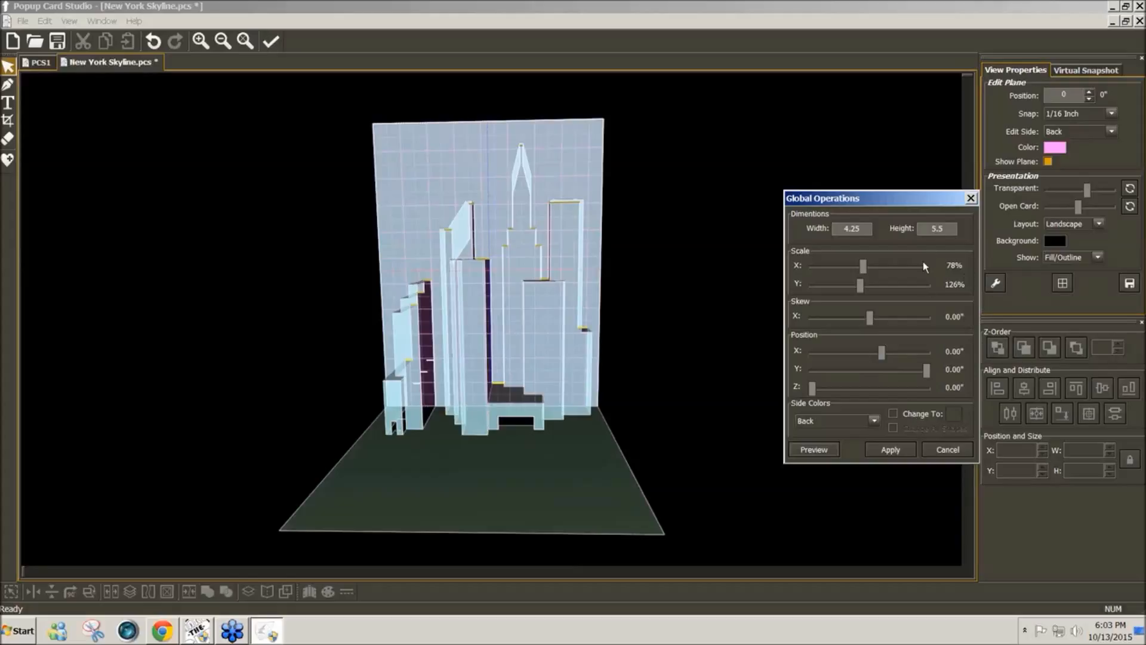
{"action": "left_click", "coordinate": [811, 455]}
{"action": "left_click", "coordinate": [890, 450]}
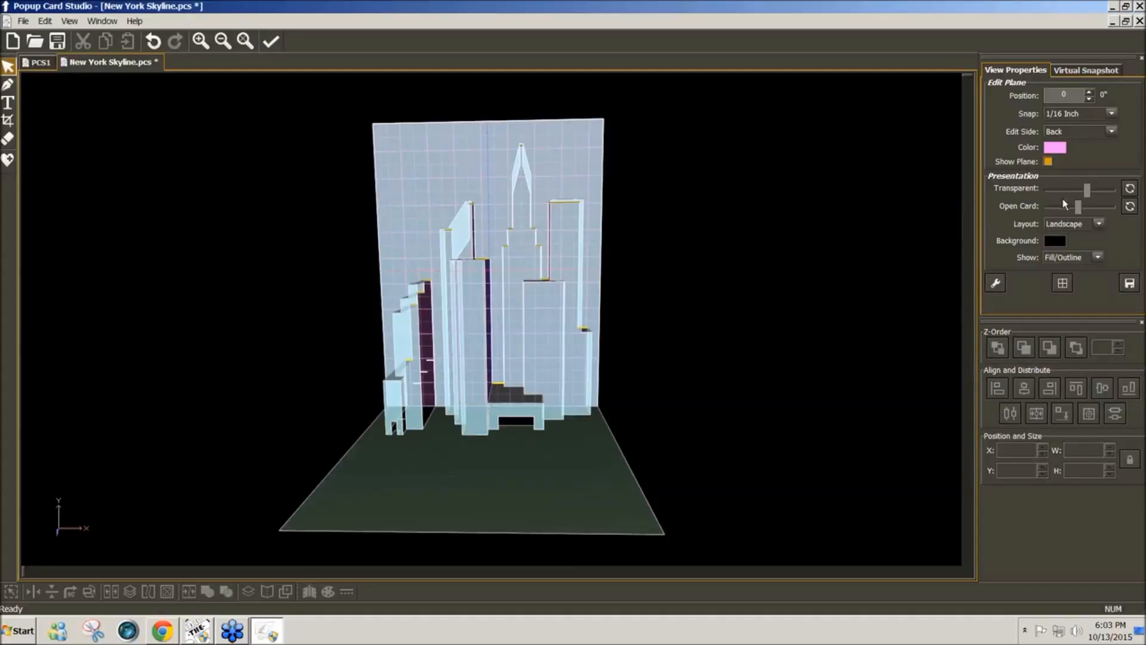
{"action": "mouse_move", "coordinate": [1079, 209]}
{"action": "left_mouse_down"}
{"action": "mouse_move", "coordinate": [1044, 220]}
{"action": "mouse_move", "coordinate": [1079, 224]}
{"action": "left_mouse_up"}
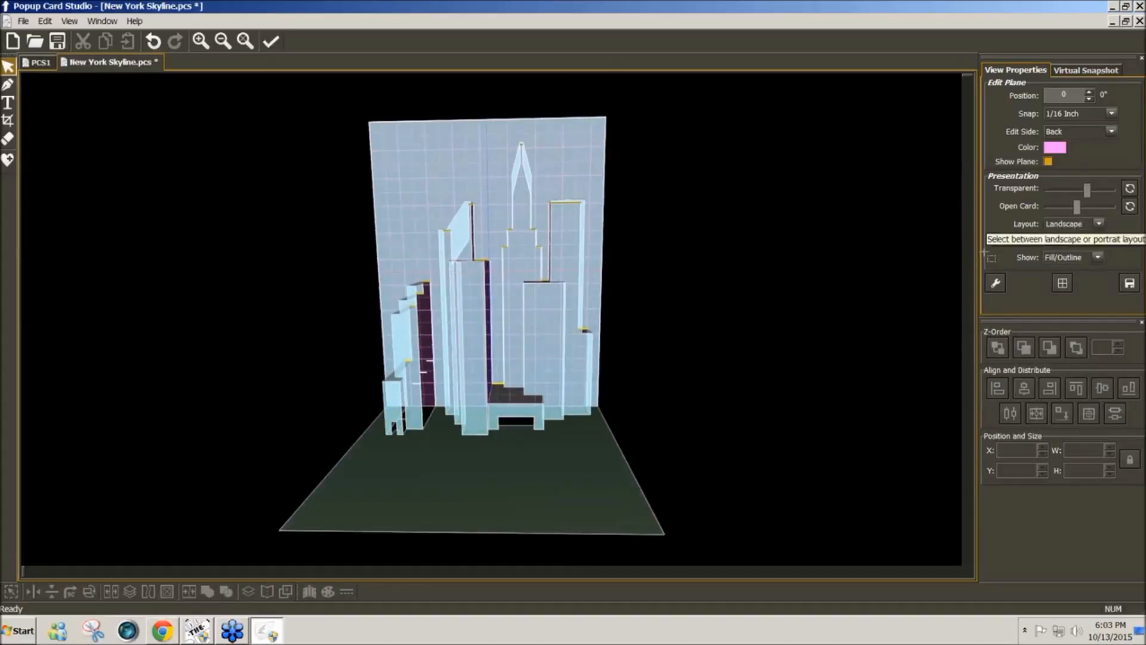
{"action": "left_click_drag", "start_coordinate": [576, 395], "coordinate": [603, 397]}
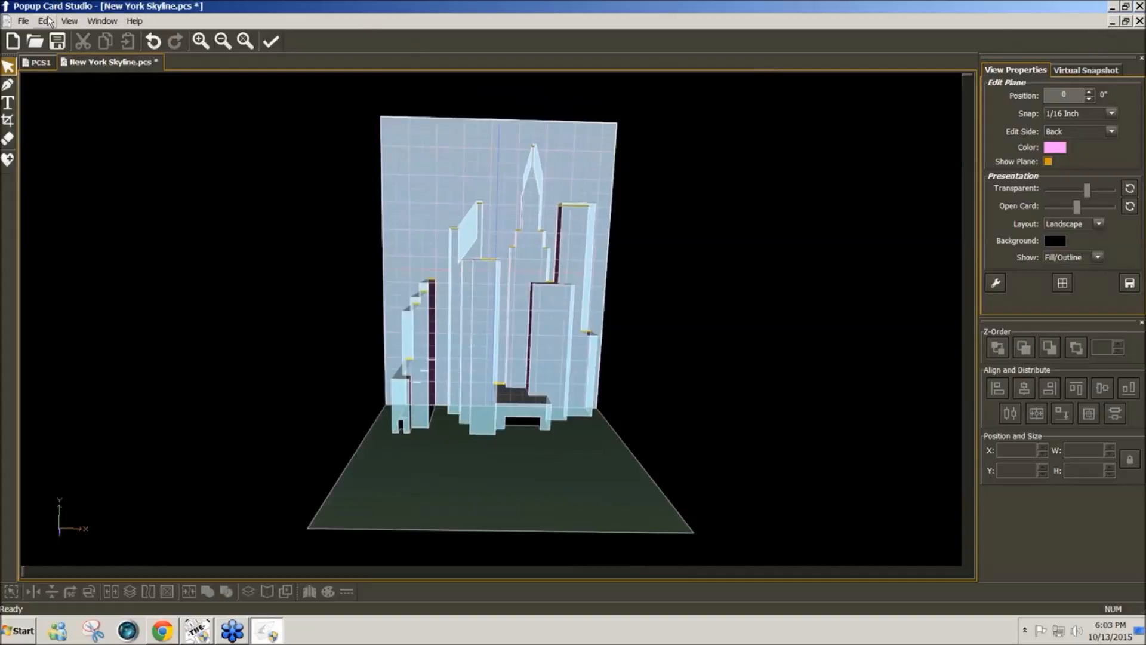
Step: Close New York Skyline.pcs without saving the changes
{"action": "left_click", "coordinate": [25, 22]}
{"action": "left_click", "coordinate": [33, 56]}
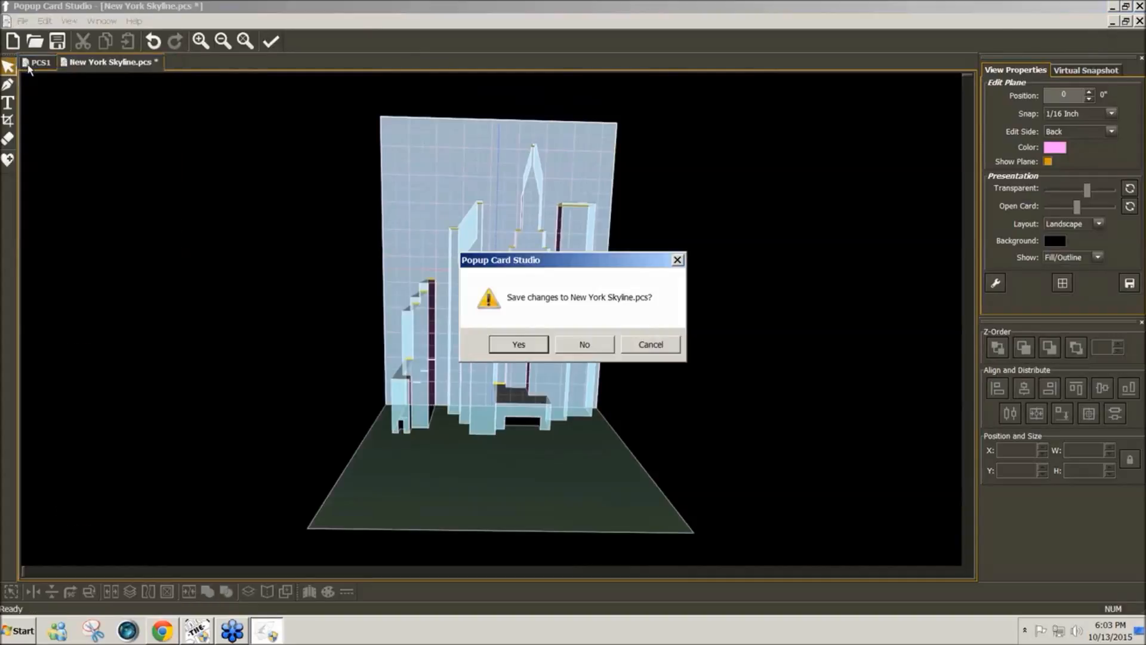
{"action": "left_click", "coordinate": [585, 345]}
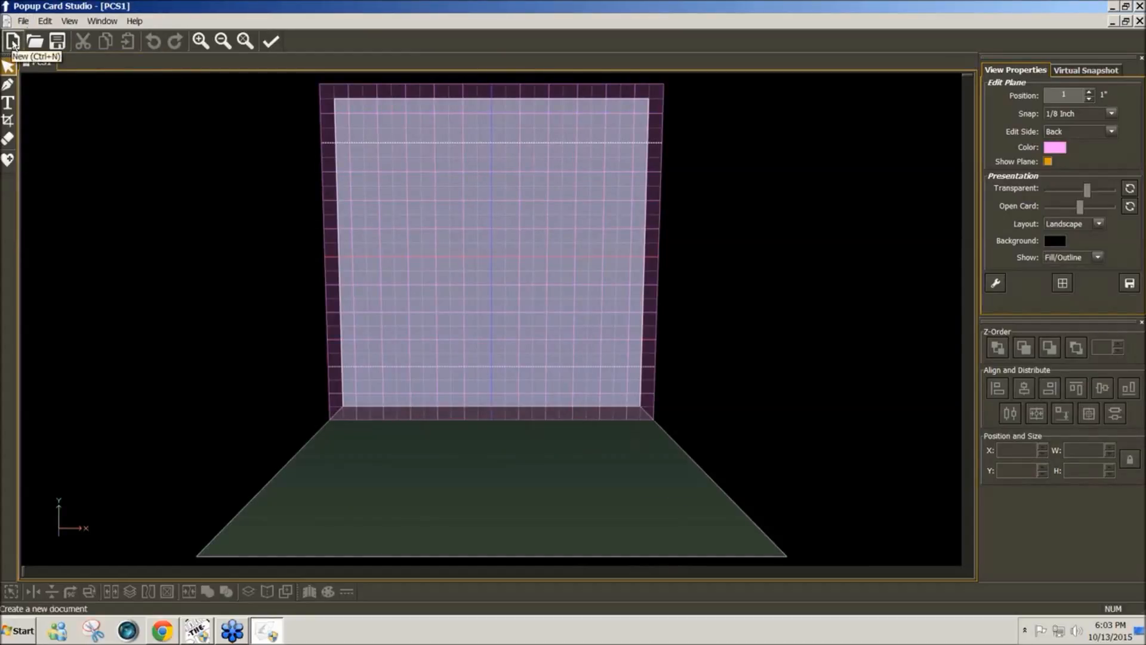
Step: Create a new 90 Degree Open Type project 5.5 in. wide and 4.25 in. high
{"action": "left_click", "coordinate": [13, 42]}
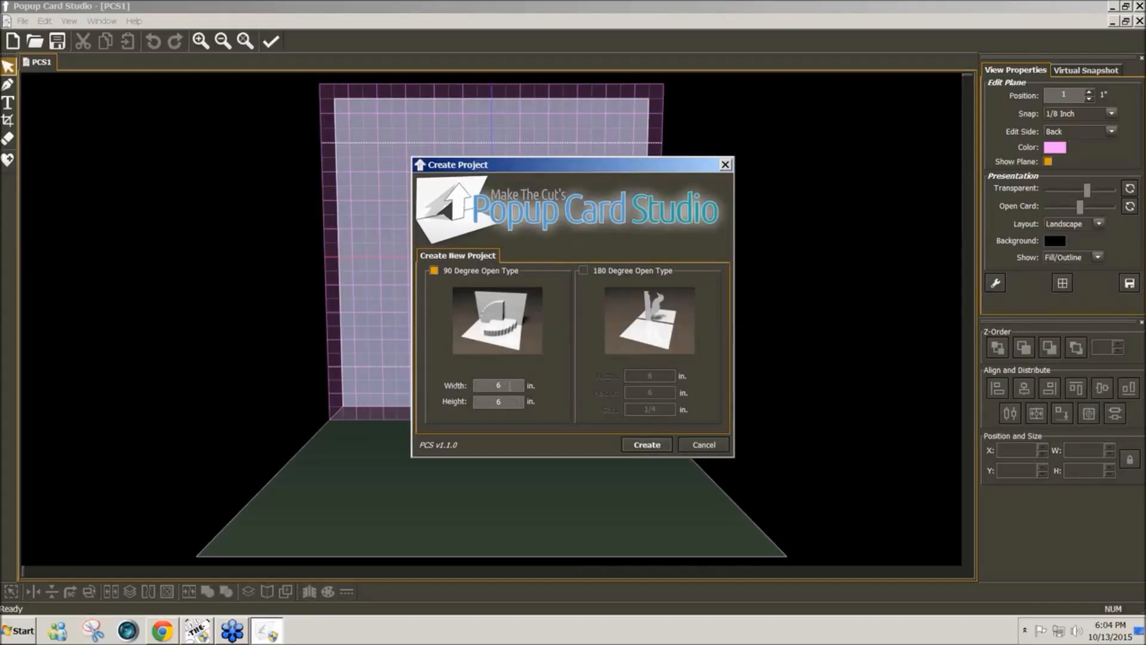
{"action": "double_click", "coordinate": [510, 385]}
{"action": "type", "text": "5.5"}
{"action": "key", "text": "Tab"}
{"action": "type", "text": "4.25"}
{"action": "left_click", "coordinate": [637, 447]}
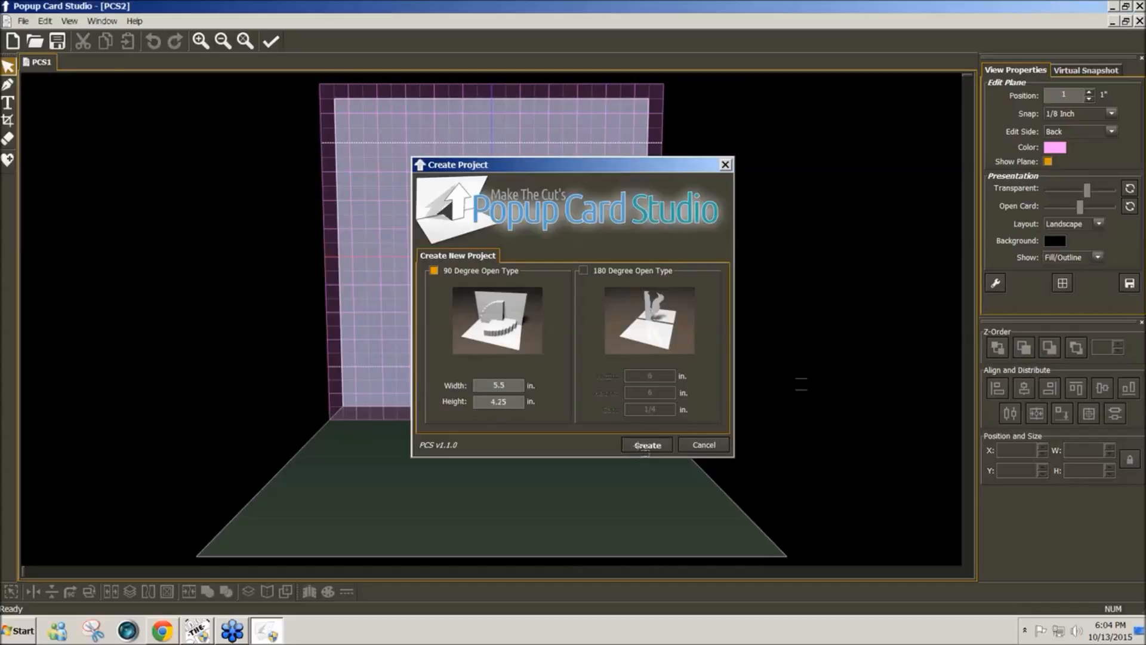